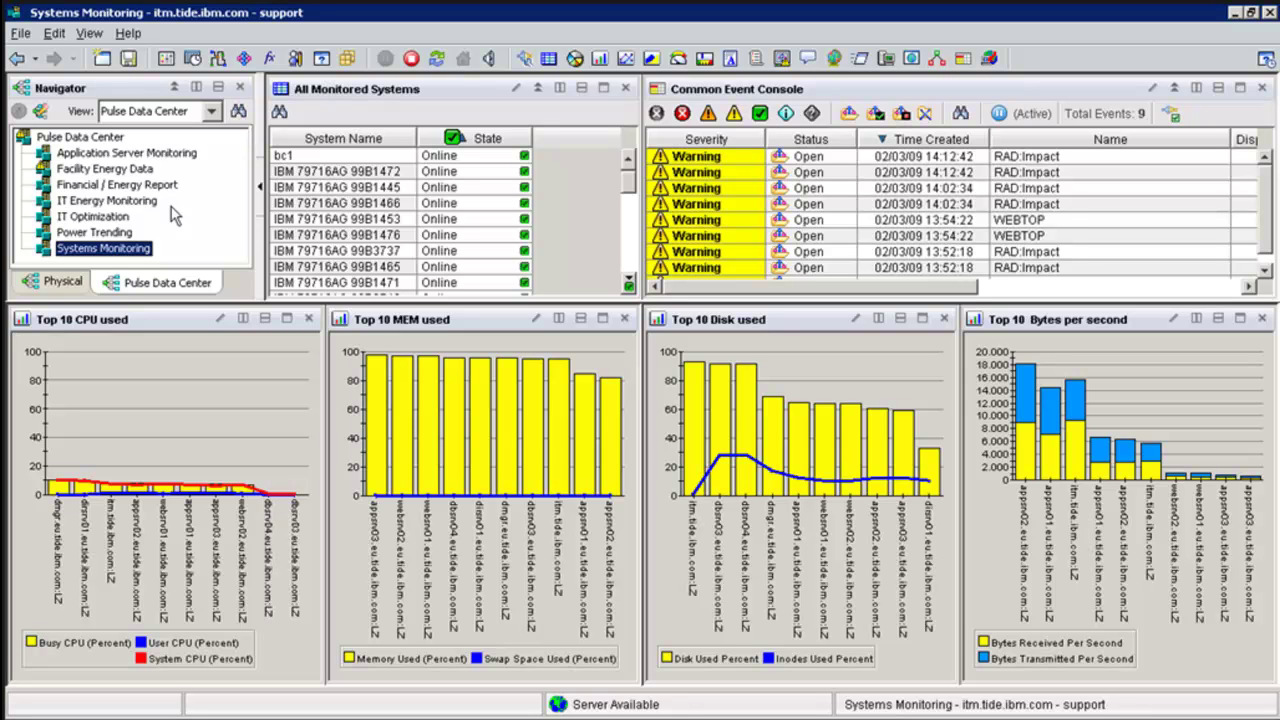
# Step: Open the IT Energy Monitoring workspace and inspect appsrv02's bar in the Rack Servers - Power Data chart
pyautogui.click(118, 203)
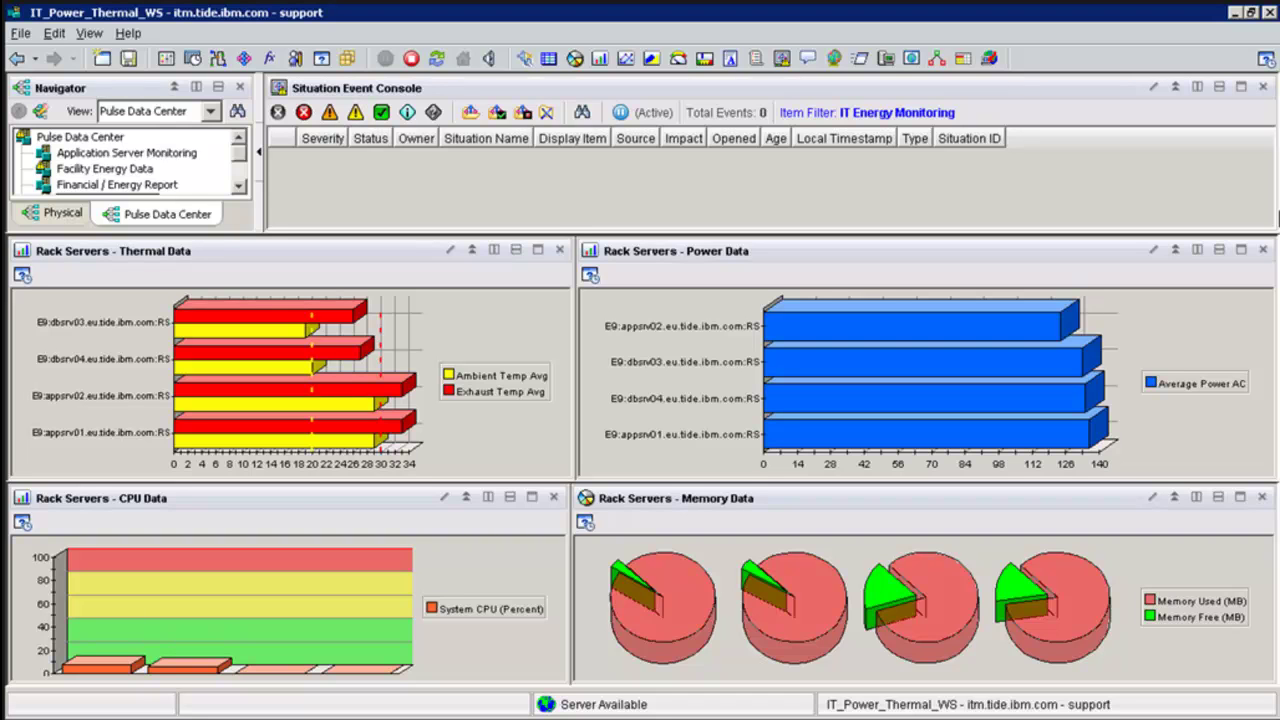
pyautogui.click(1017, 244)
pyautogui.moveTo(994, 315)
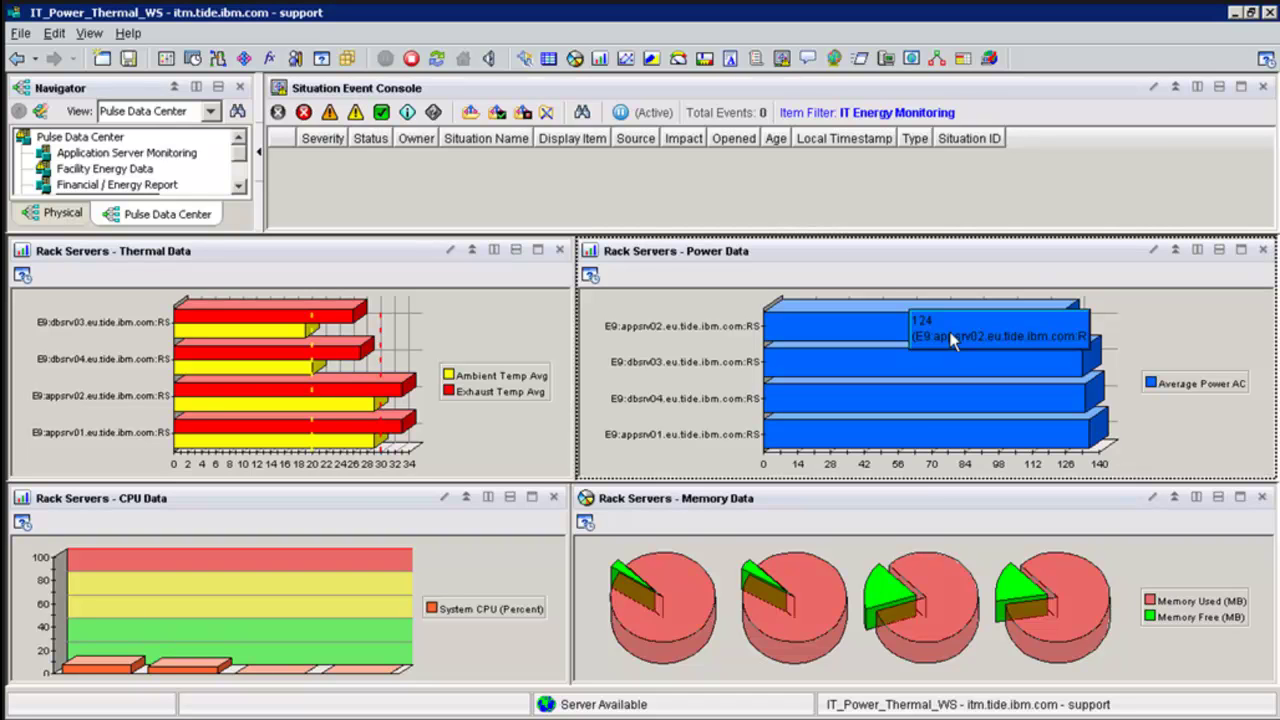
# Step: Follow the Historical_Details link from appsrv02's average power bar to view its detailed CPU, power and thermal history
pyautogui.rightClick(859, 337)
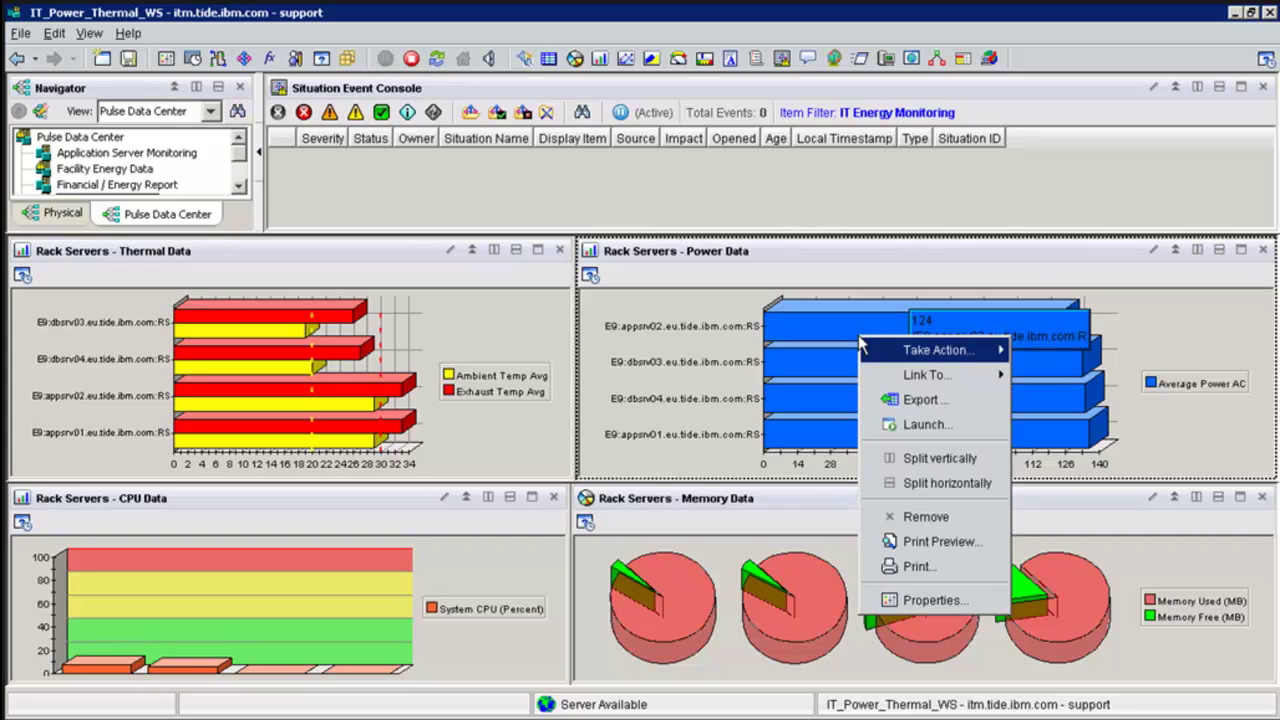
pyautogui.moveTo(930, 374)
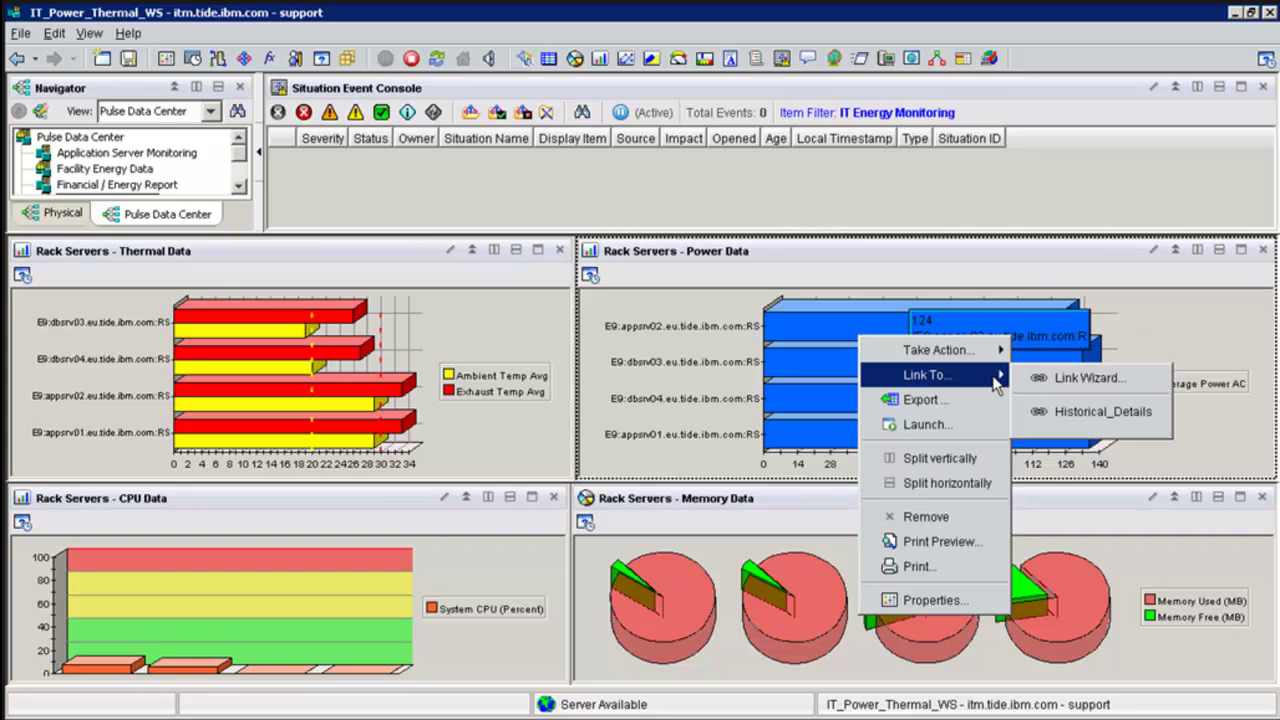
pyautogui.click(1113, 418)
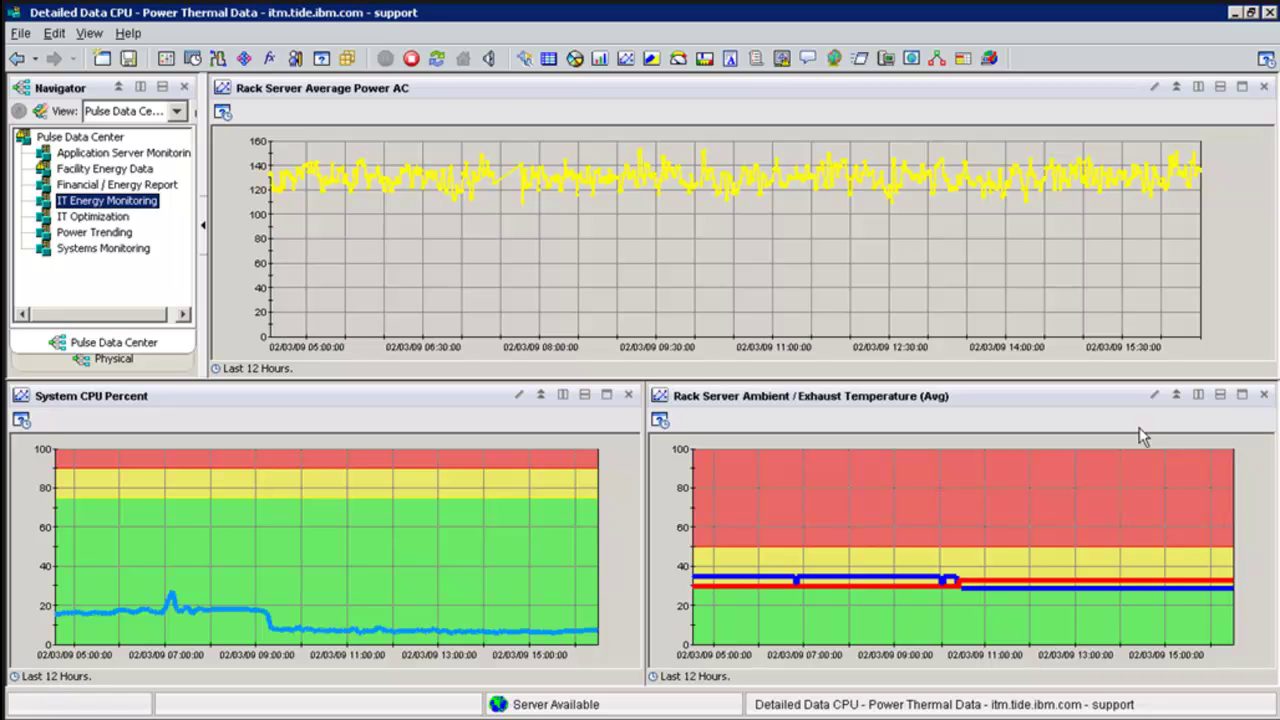
# Step: Switch the IT Energy Monitoring item to its IT_Power_Facility_WS workspace
pyautogui.rightClick(122, 200)
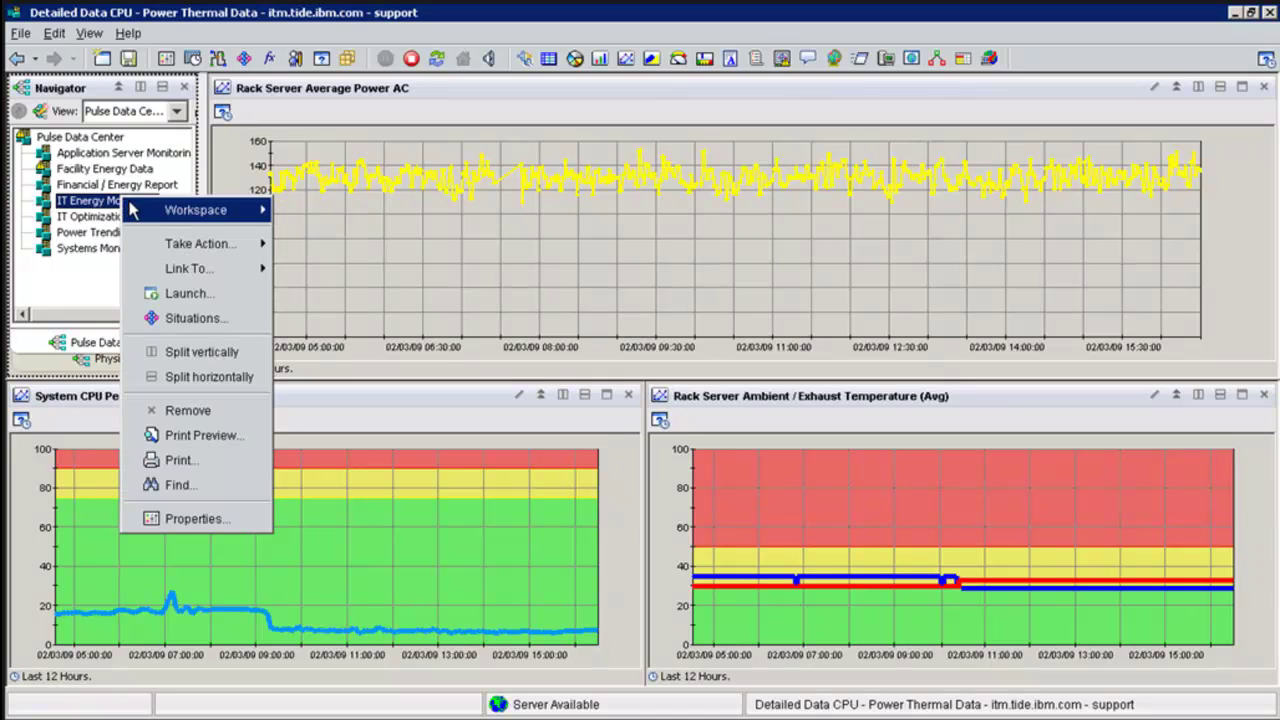
pyautogui.moveTo(209, 210)
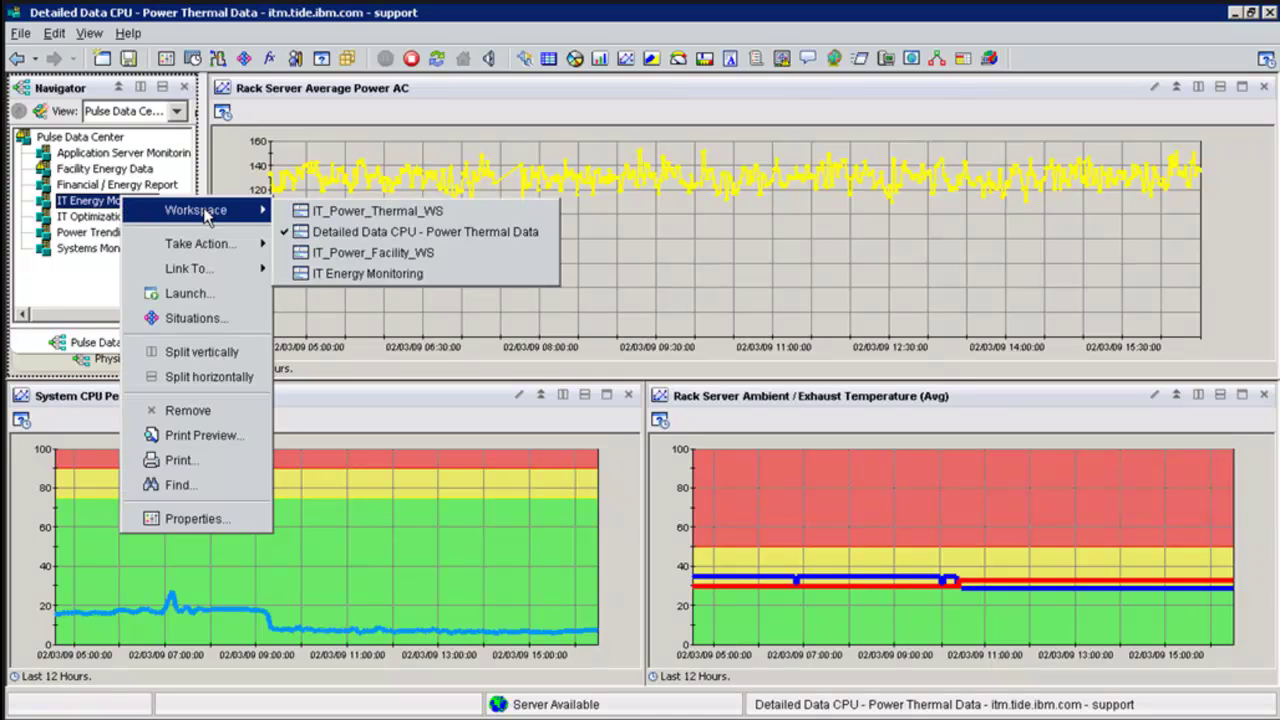
pyautogui.click(341, 254)
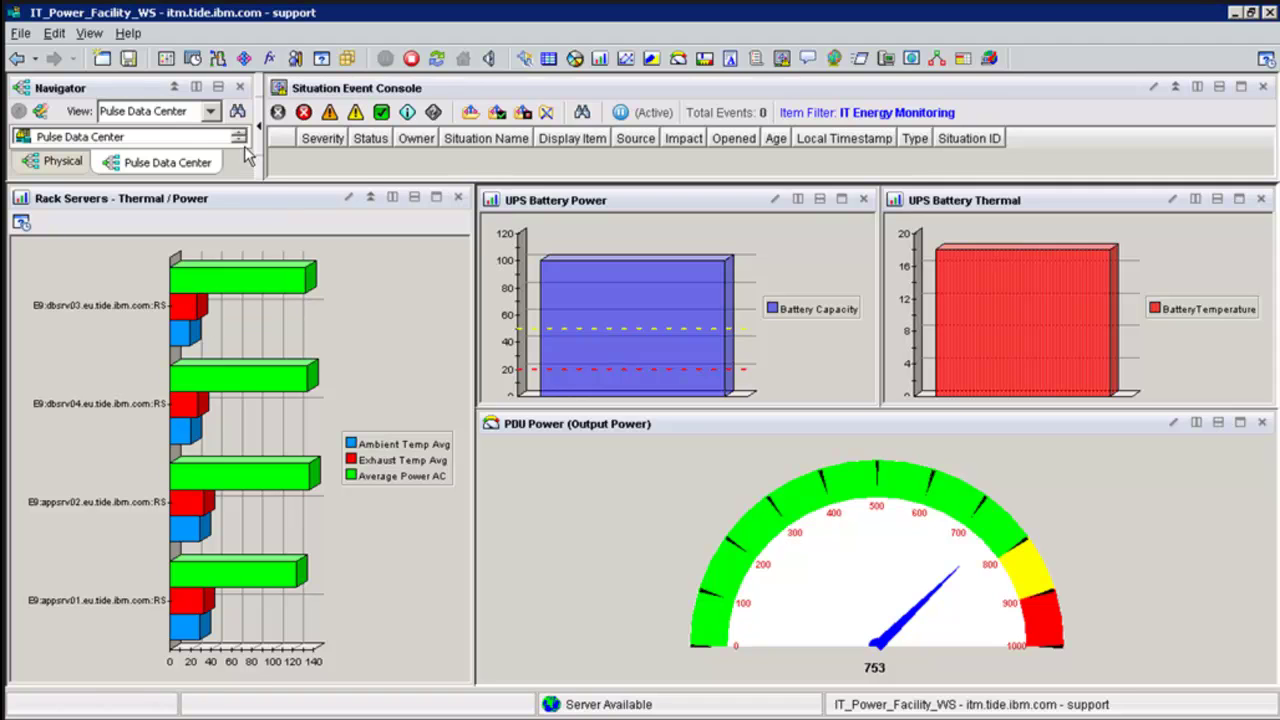
# Step: Open the Facility Energy Data workspace of the Pulse Data Center
pyautogui.click(240, 140)
pyautogui.click(240, 140)
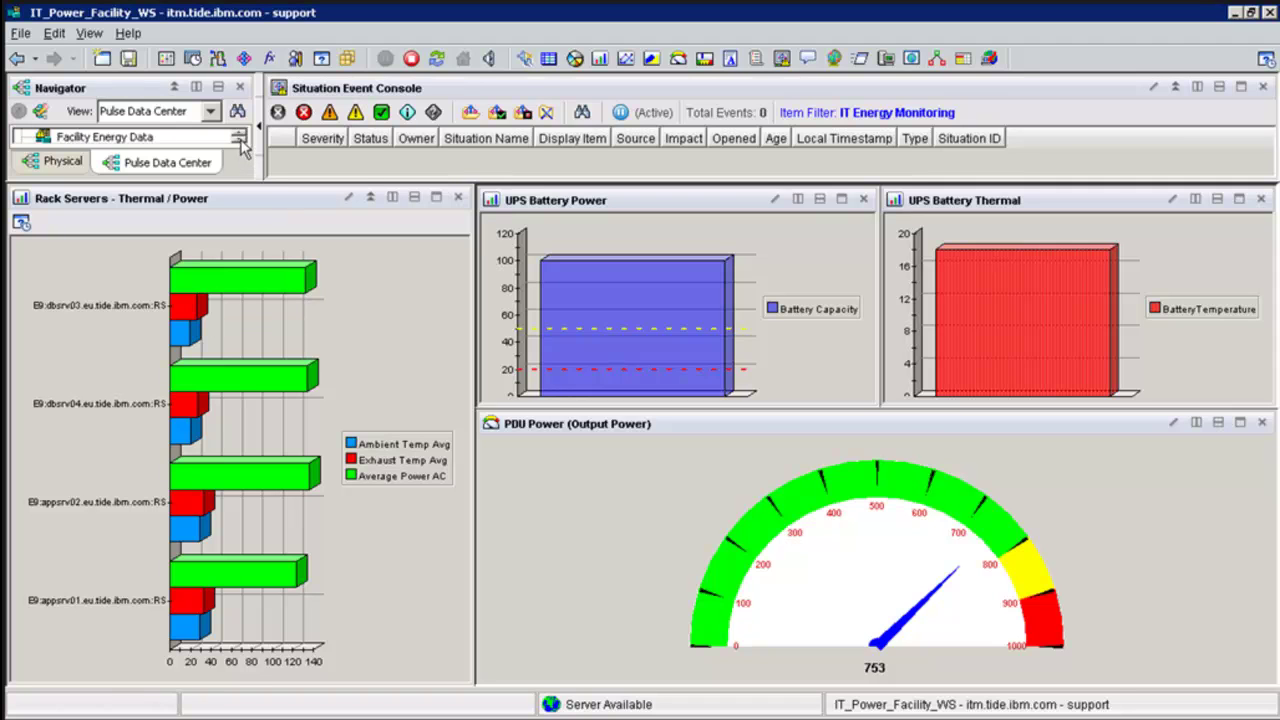
pyautogui.click(140, 137)
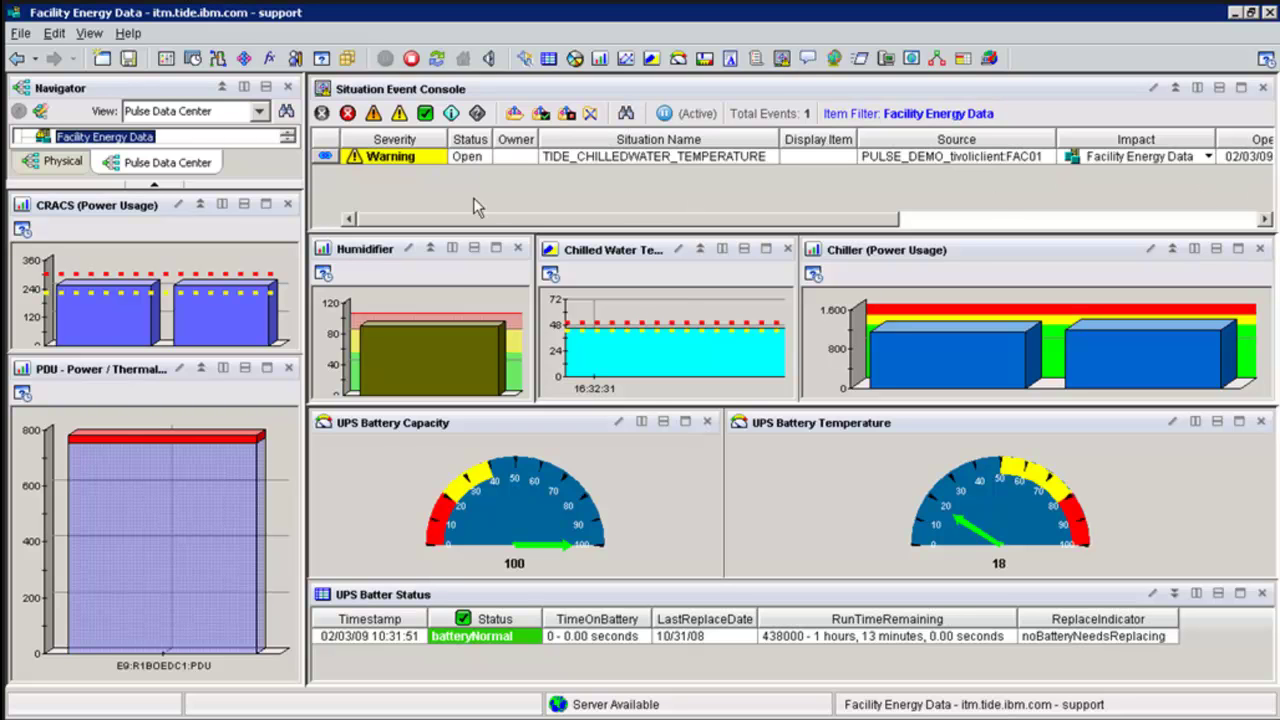
# Step: Open the Pulse Data Center overview and review the TIDE Site Power Consumption report in full view, including its average power usage pie chart
pyautogui.click(287, 136)
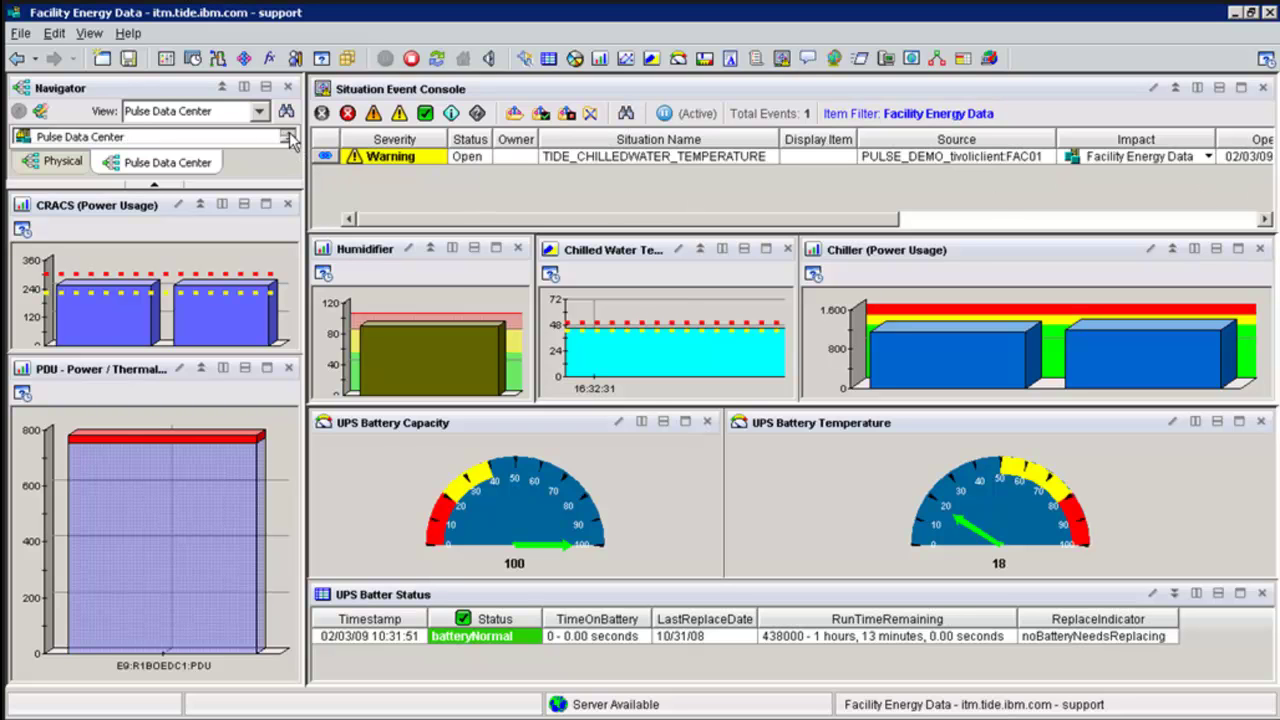
pyautogui.click(76, 136)
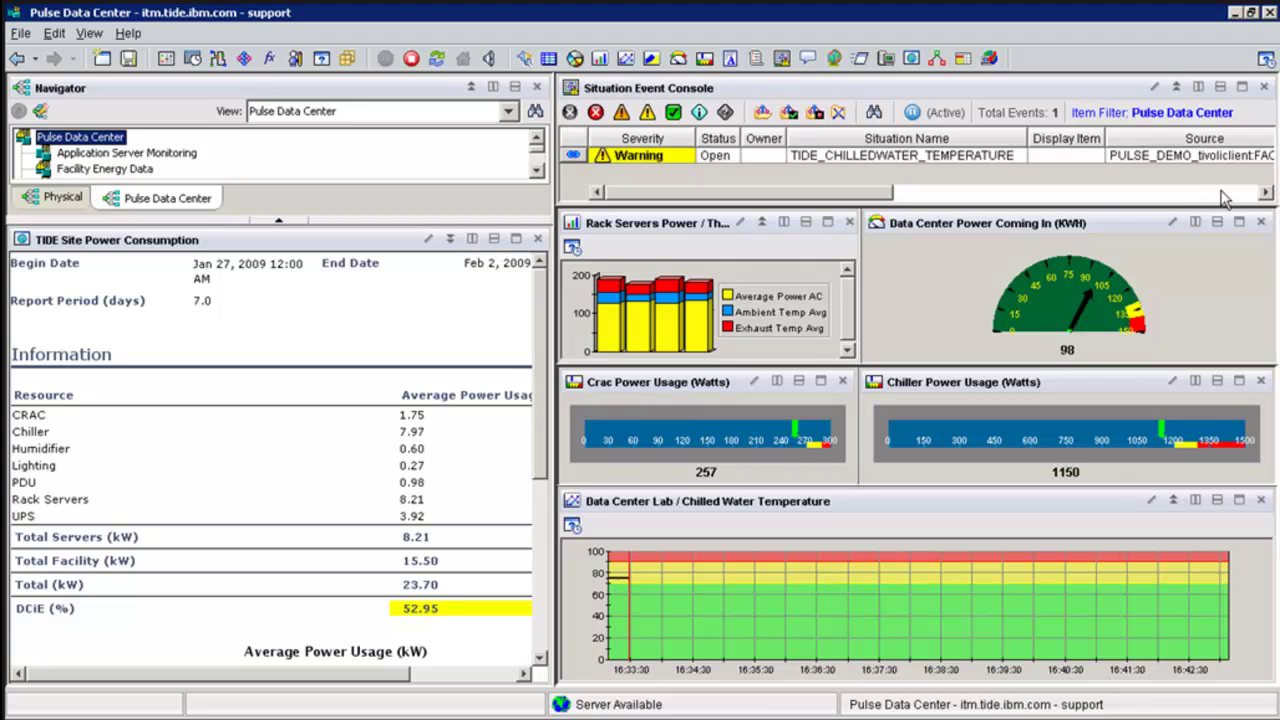
pyautogui.click(516, 239)
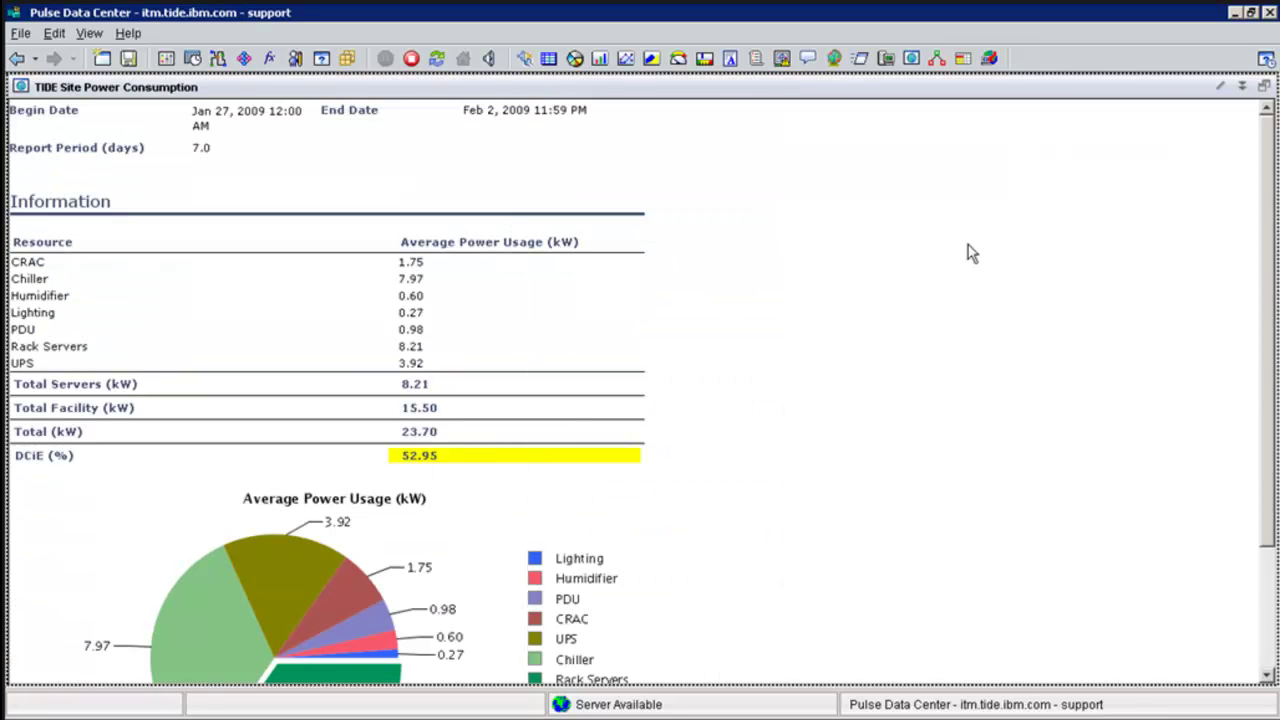
pyautogui.moveTo(1268, 258); pyautogui.dragTo(1268, 408)
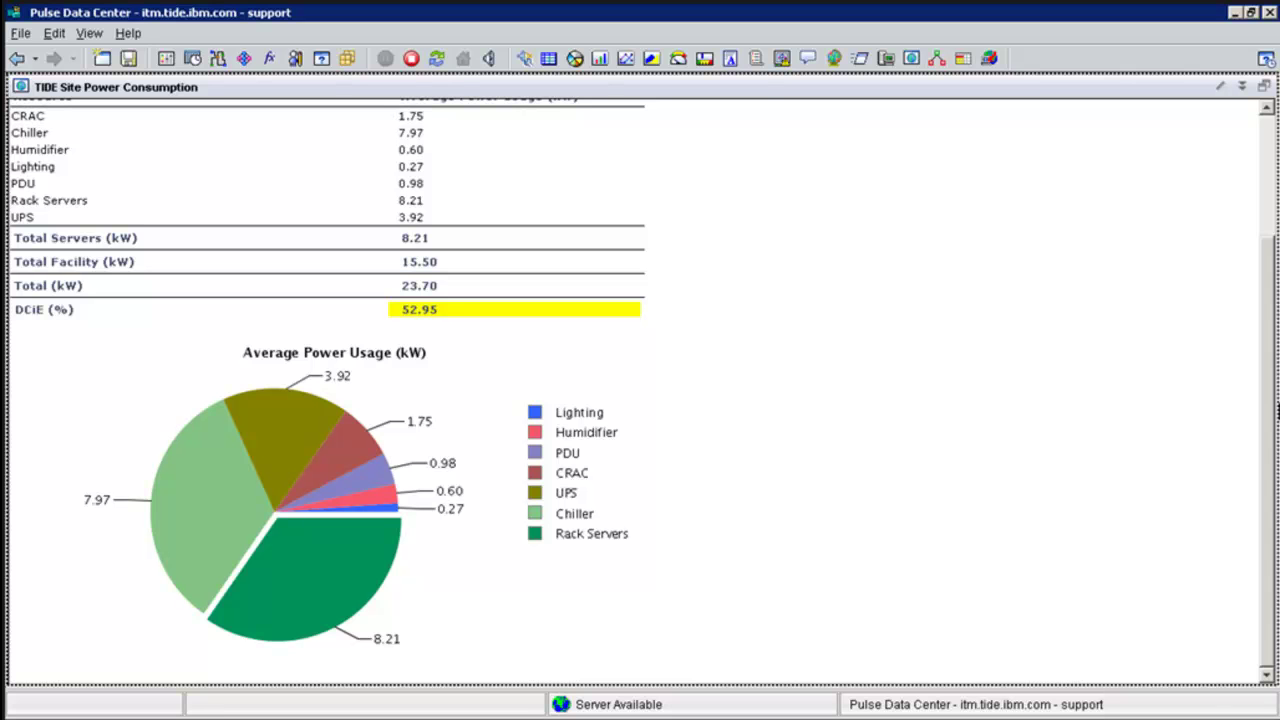
pyautogui.click(1266, 87)
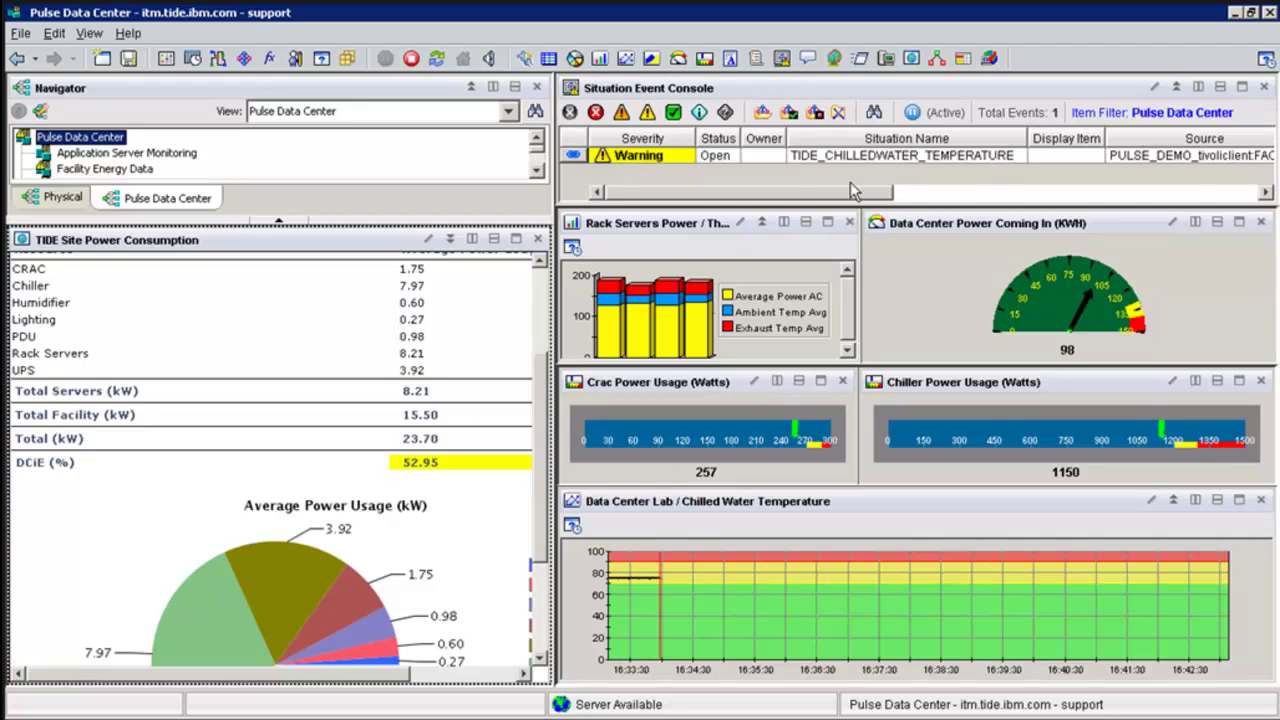
# Step: Open the Financial / Energy Report workspace and run the Invoice by Account Level report for Tide Limited with the Last Month date range
pyautogui.click(537, 172)
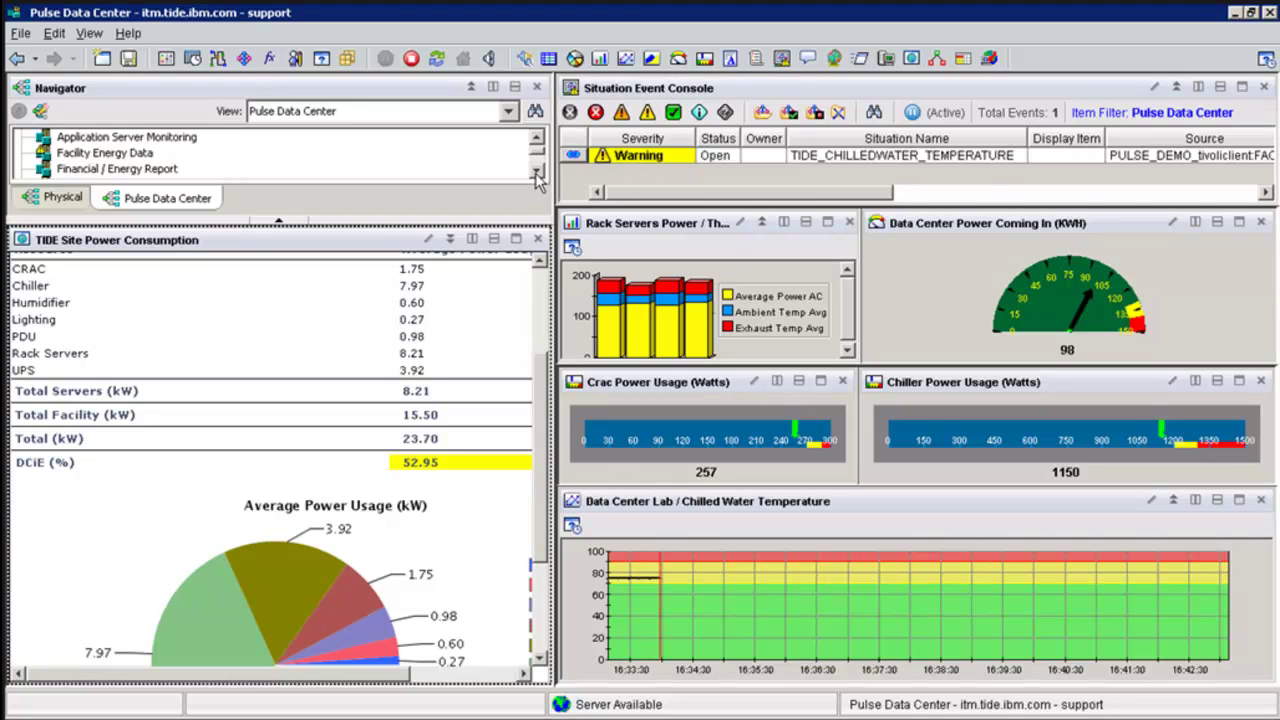
pyautogui.click(537, 172)
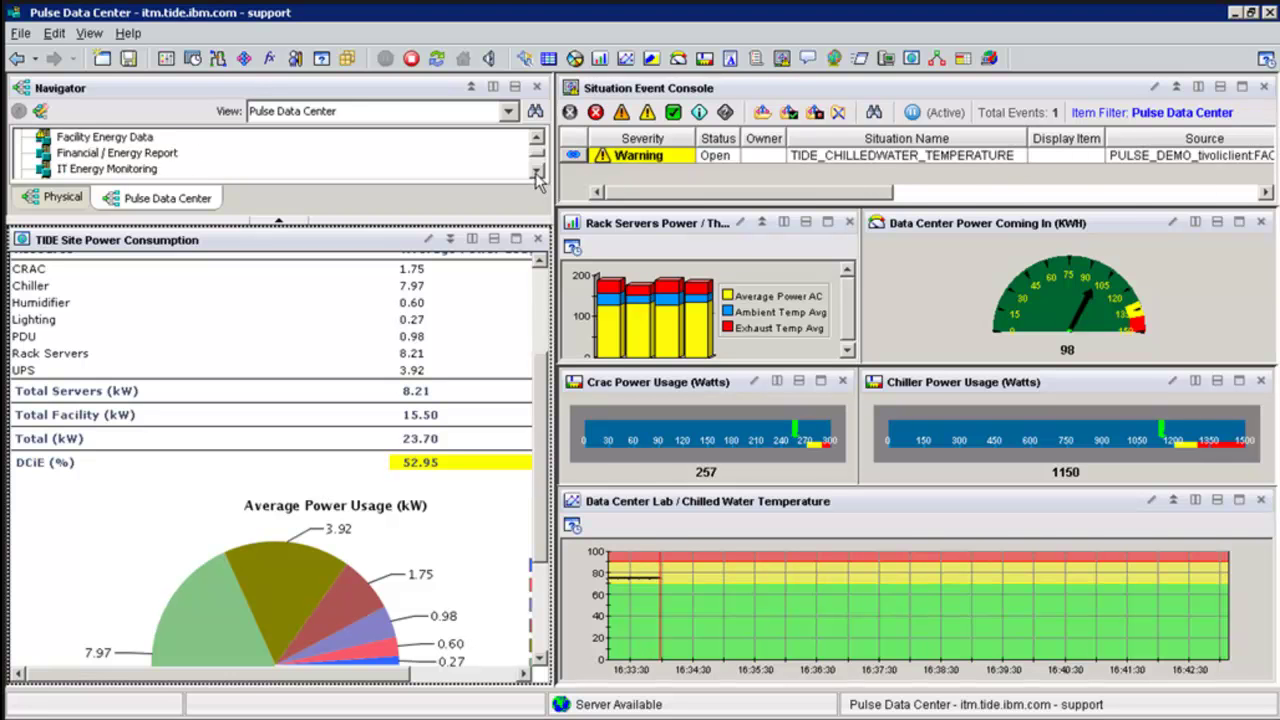
pyautogui.click(102, 153)
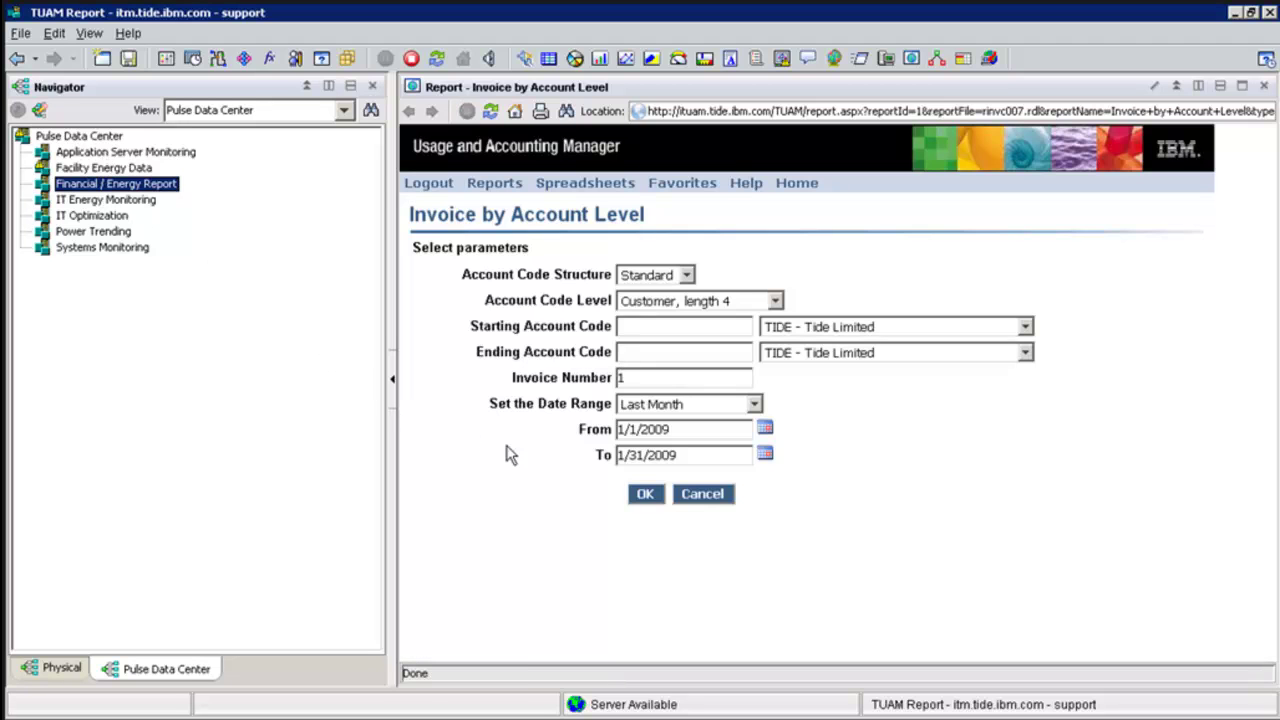
pyautogui.click(645, 495)
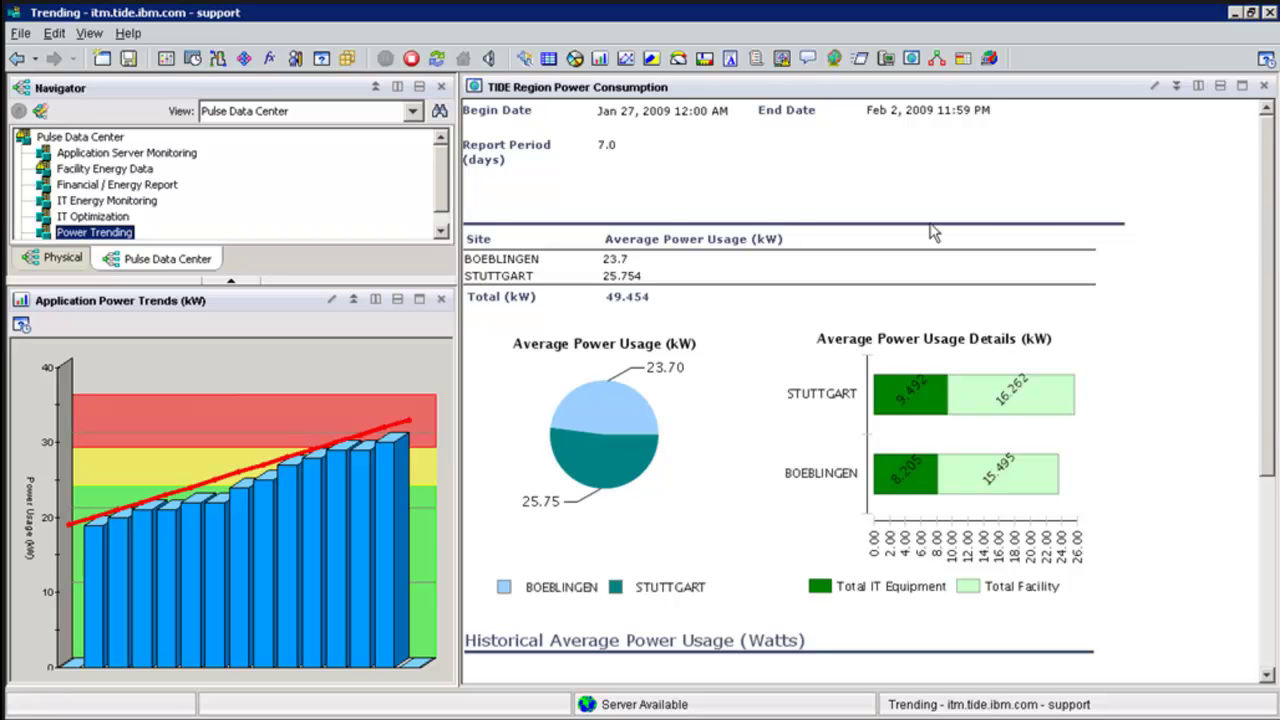
# Step: In the IT Optimization workspace, set the power cap of server appsrv02.eu.tide.ibm.com to 212 watts
pyautogui.click(104, 216)
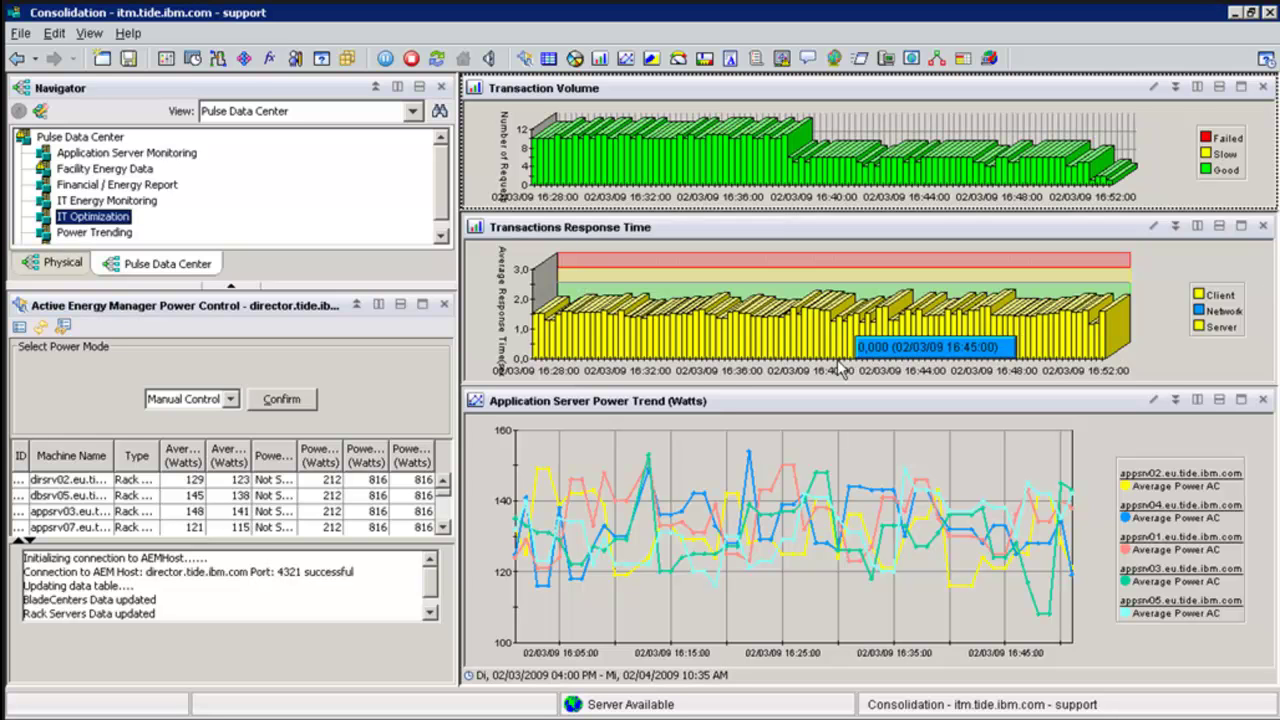
pyautogui.click(443, 527)
pyautogui.click(443, 527)
pyautogui.click(381, 512)
pyautogui.doubleClick(381, 512)
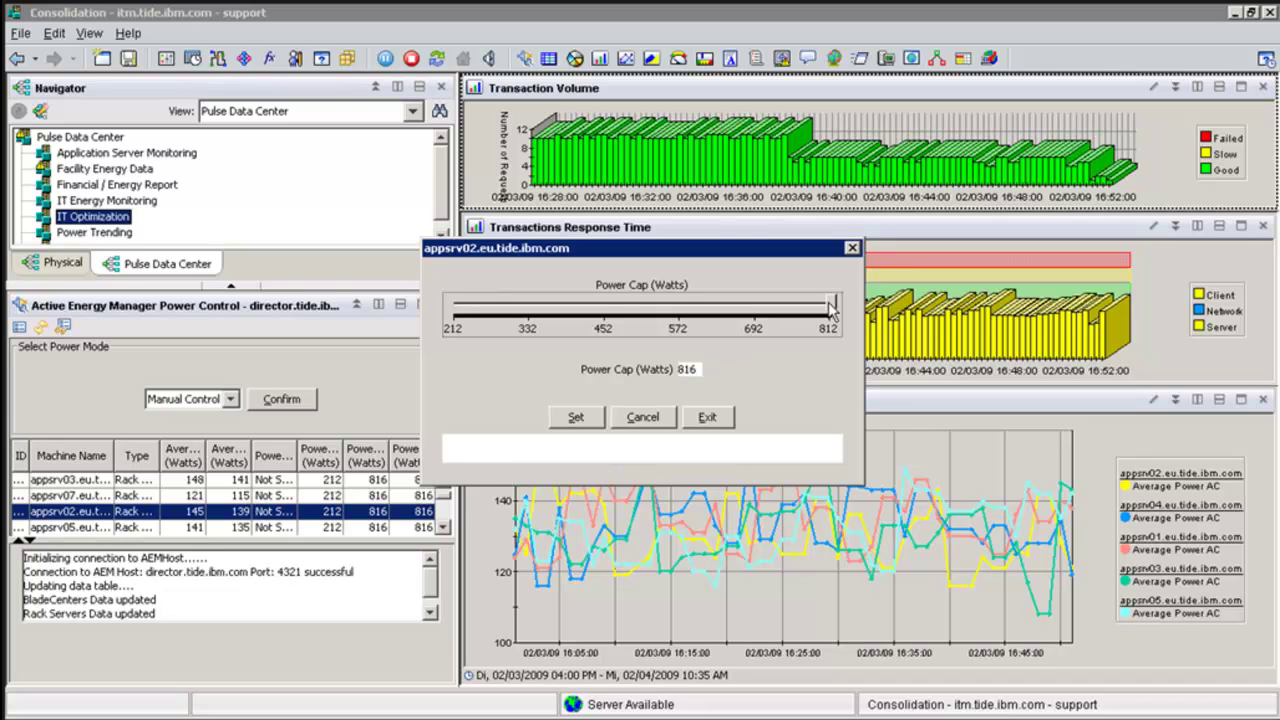
pyautogui.moveTo(830, 305); pyautogui.dragTo(540, 308)
pyautogui.moveTo(477, 311); pyautogui.dragTo(458, 312)
pyautogui.click(579, 417)
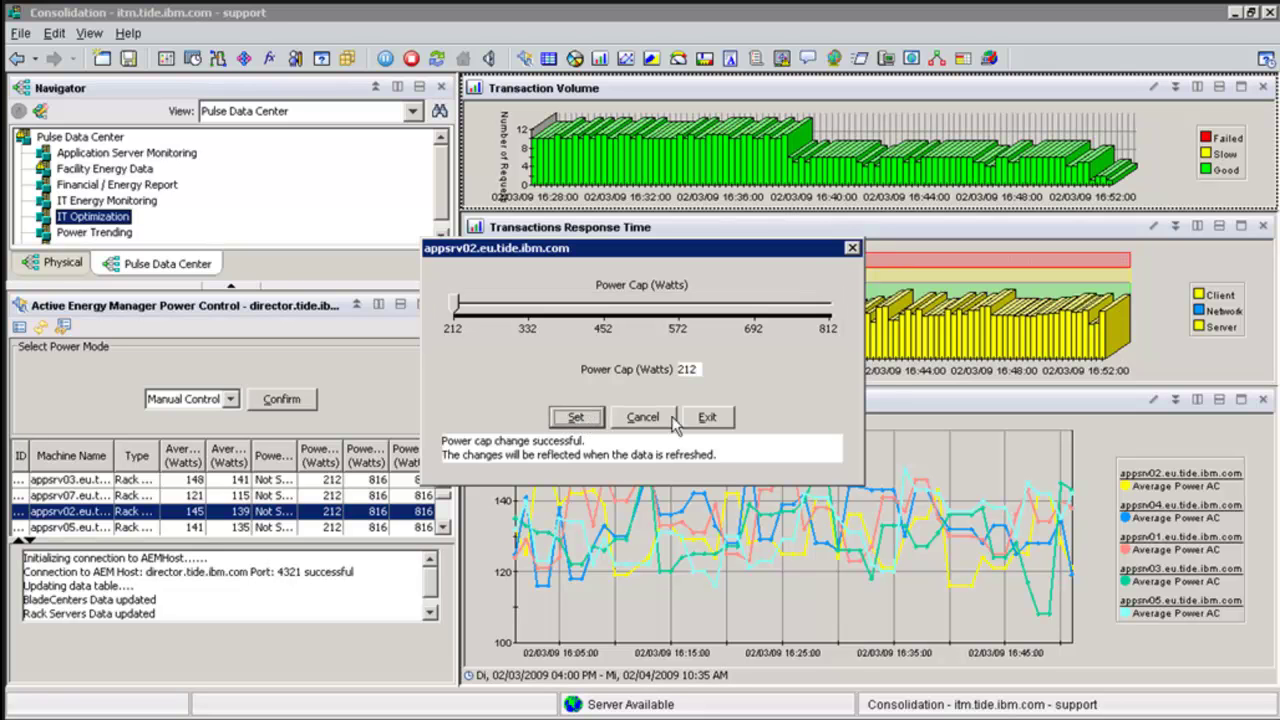
pyautogui.click(707, 418)
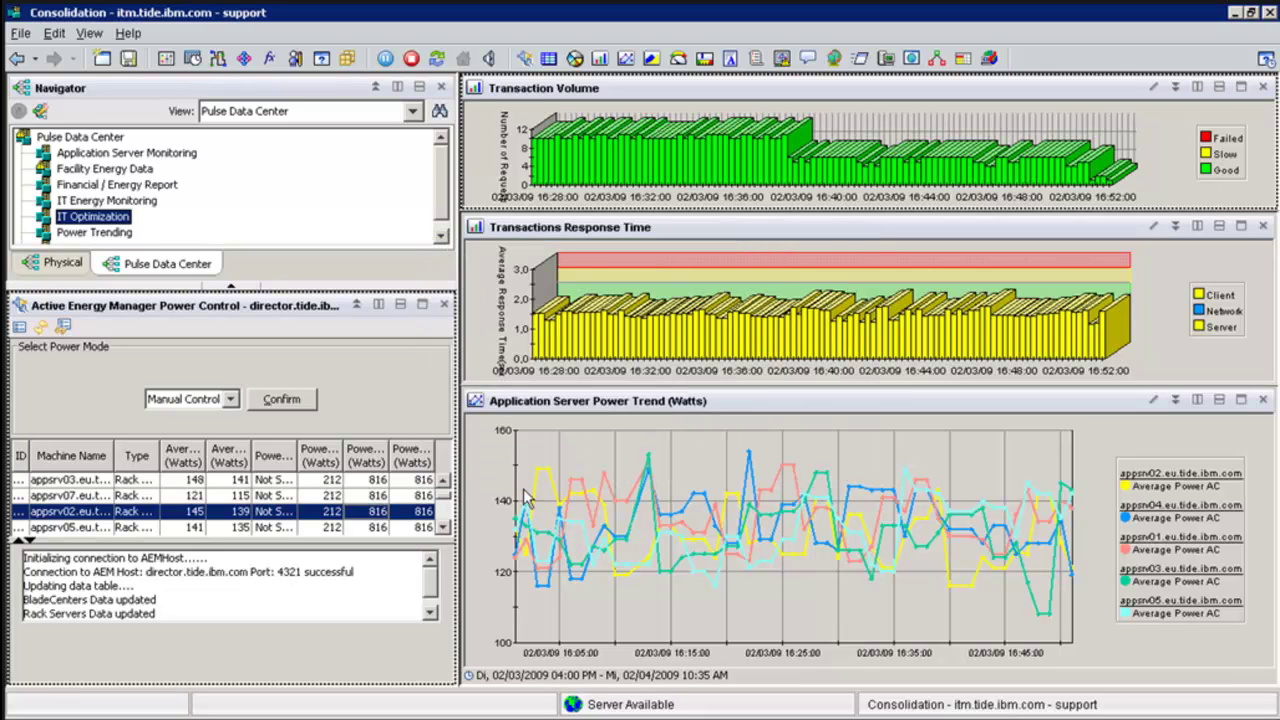
# Step: Set the power cap of server appsrv04.eu.tide.ibm.com to 212 watts
pyautogui.click(443, 527)
pyautogui.click(443, 527)
pyautogui.click(443, 527)
pyautogui.click(443, 527)
pyautogui.click(443, 527)
pyautogui.click(443, 527)
pyautogui.click(443, 527)
pyautogui.click(443, 527)
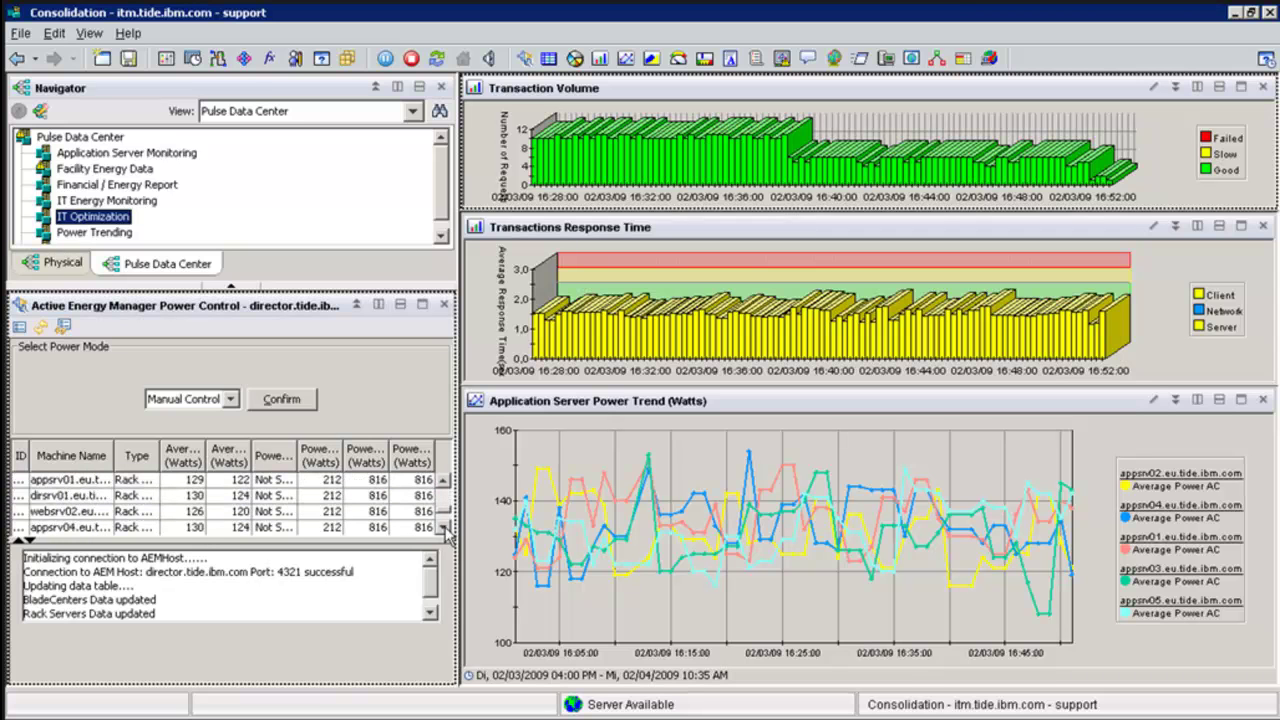
pyautogui.doubleClick(382, 530)
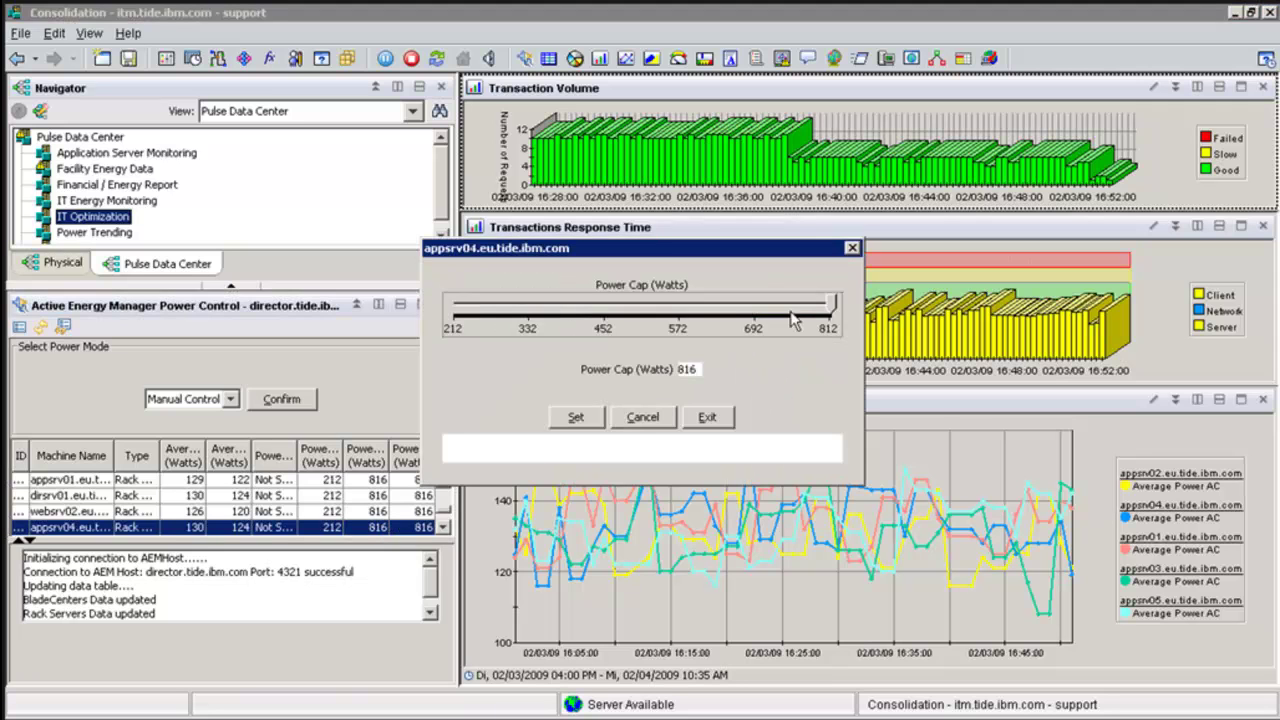
pyautogui.moveTo(830, 305); pyautogui.dragTo(452, 306)
pyautogui.click(580, 420)
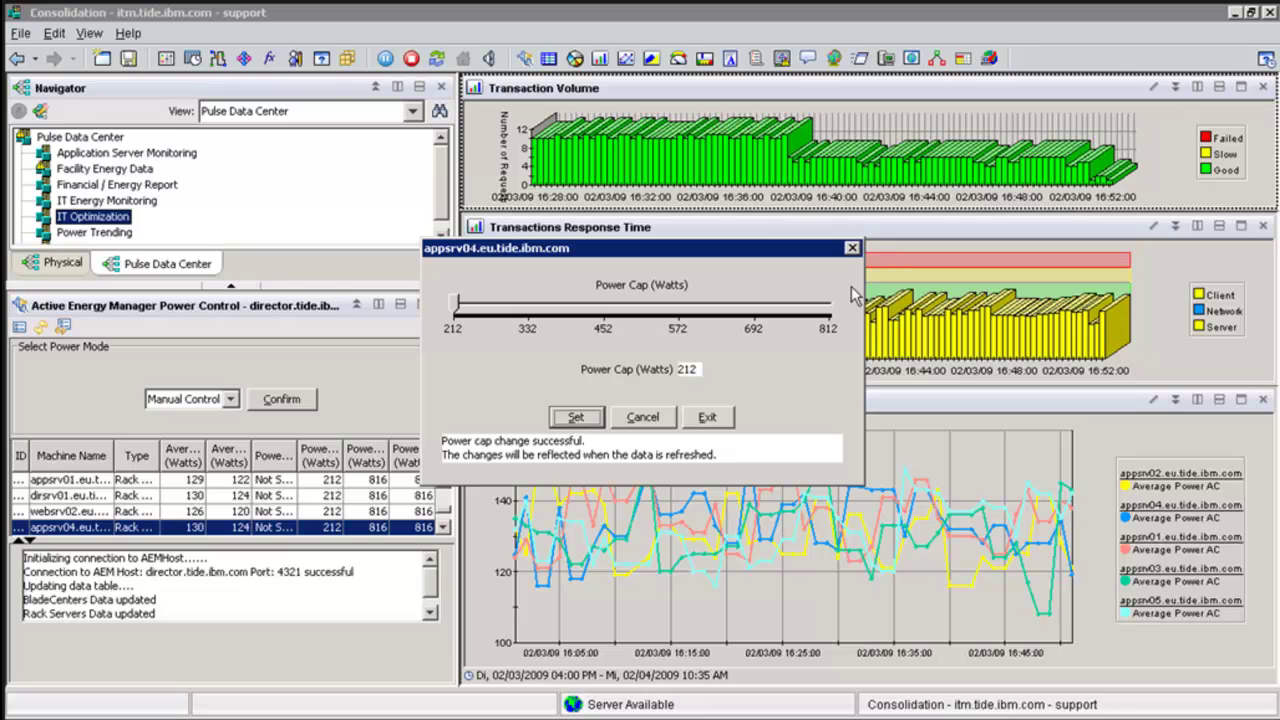
pyautogui.click(712, 418)
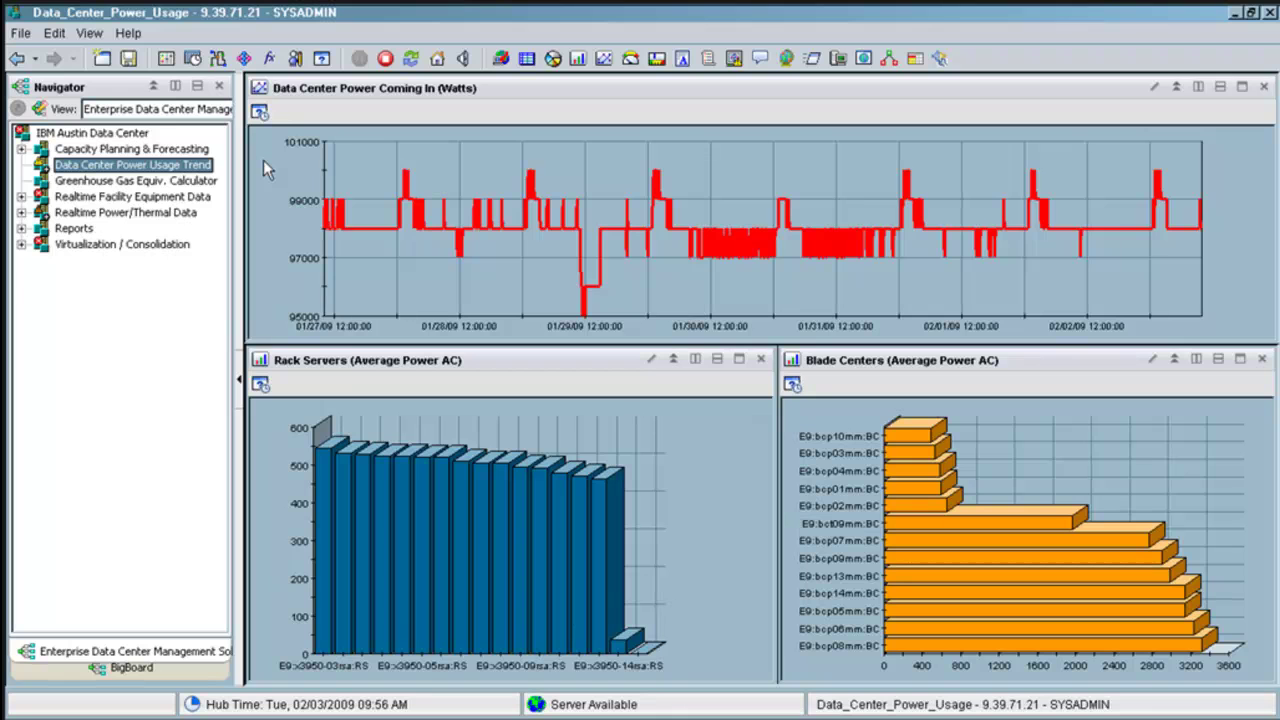
# Step: Switch Data Center Power Usage Trend to the Server_CPU_Usage workspace and select the Primary:W2K71:NT Rtvscan entry under High CPU Usage Processes
pyautogui.rightClick(201, 167)
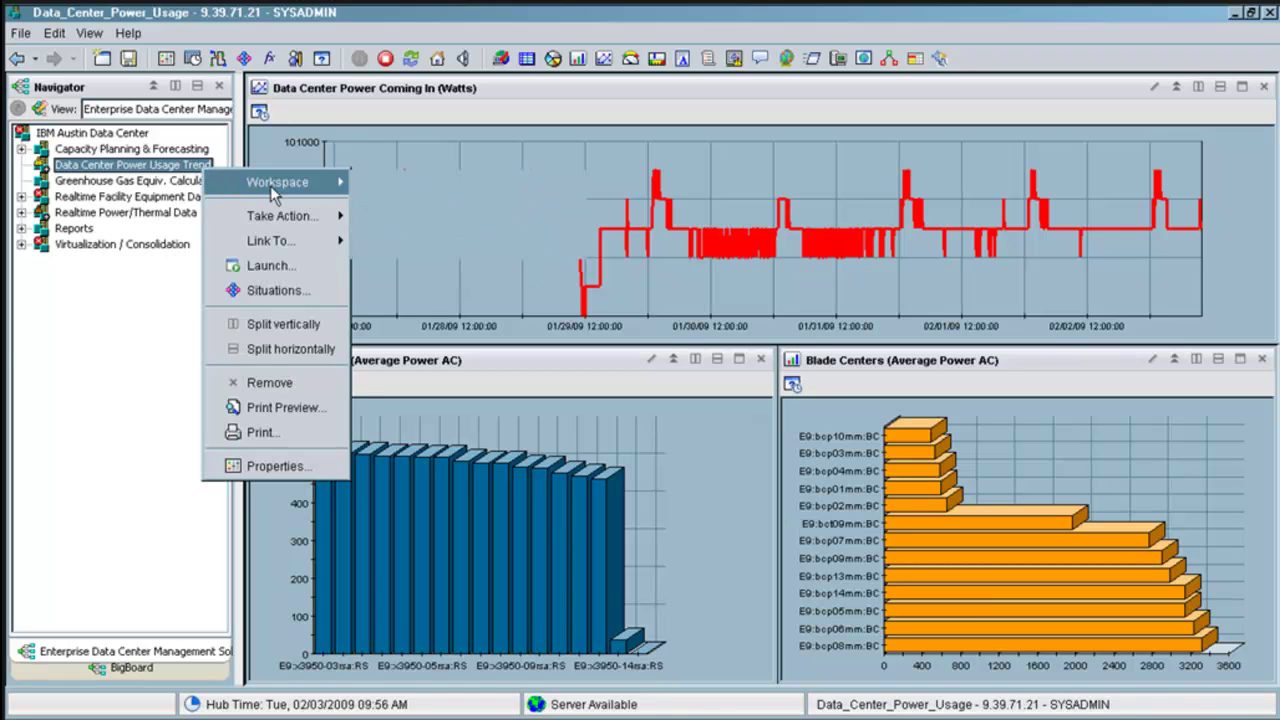
pyautogui.moveTo(290, 185)
pyautogui.click(404, 204)
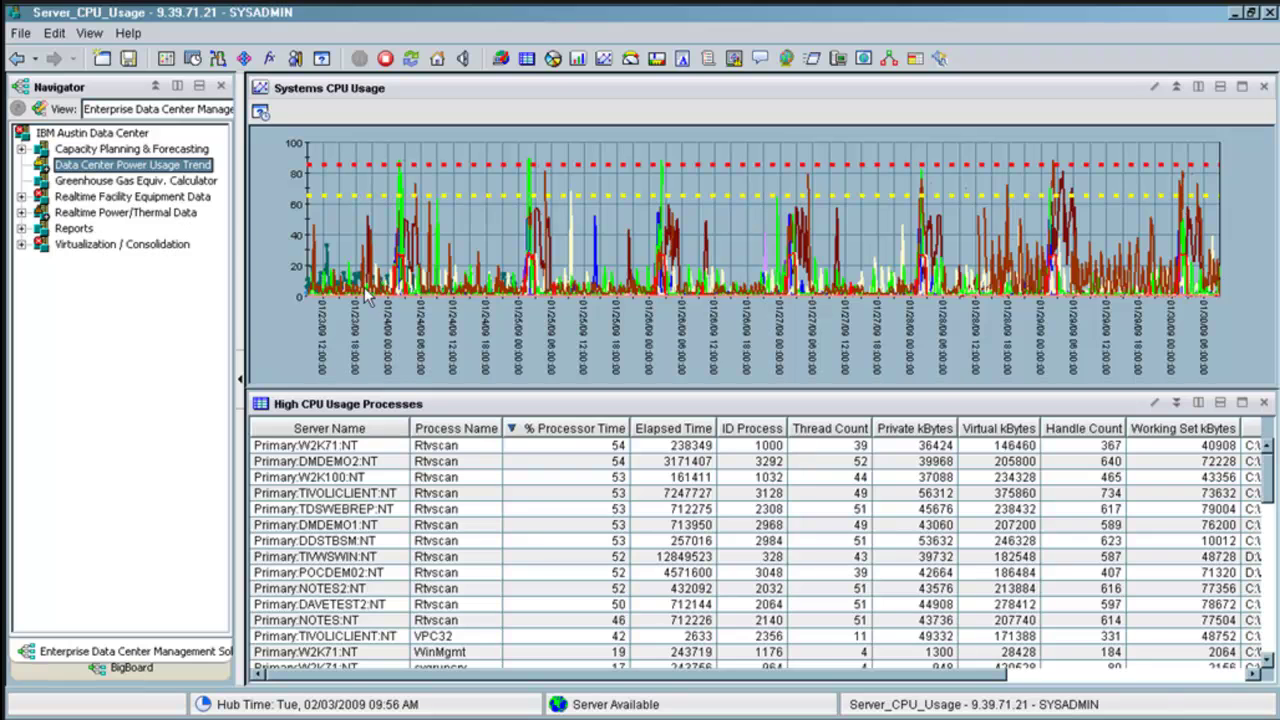
pyautogui.click(336, 447)
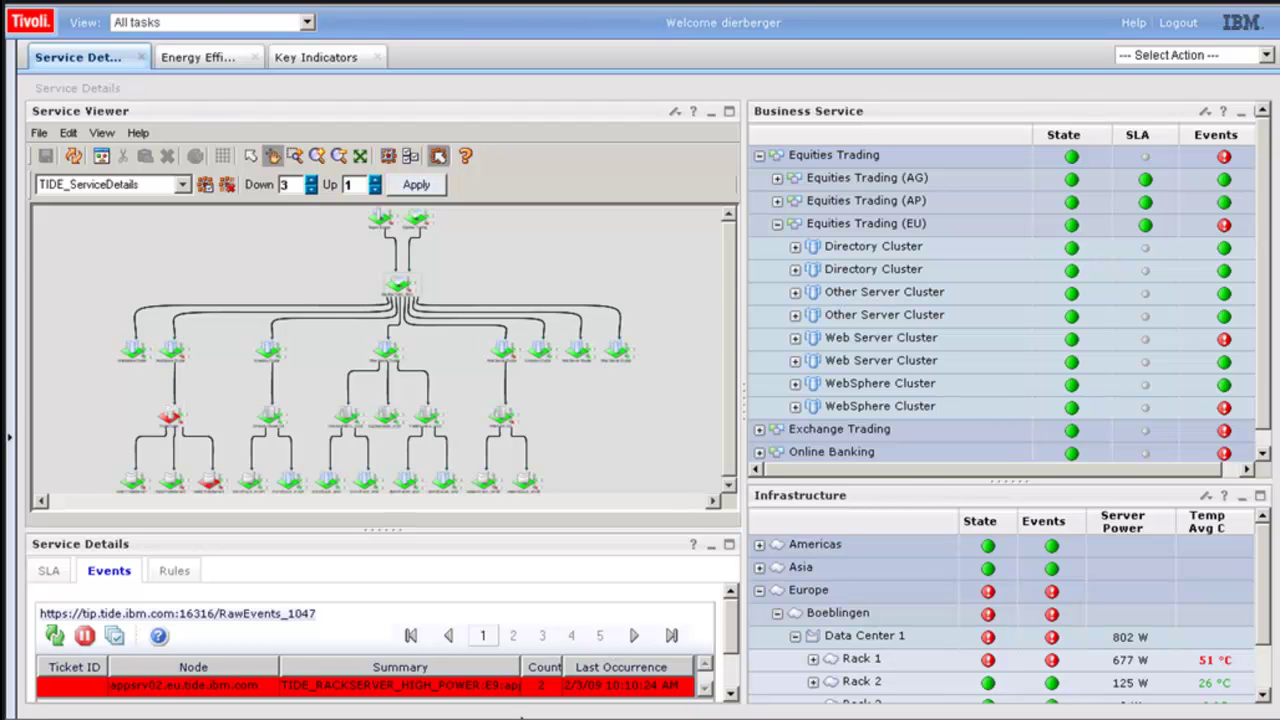
# Step: Zoom in on the red TradeCluster branch and its TradeServer nodes in the TIDE_ServiceDetails service map
pyautogui.click(294, 156)
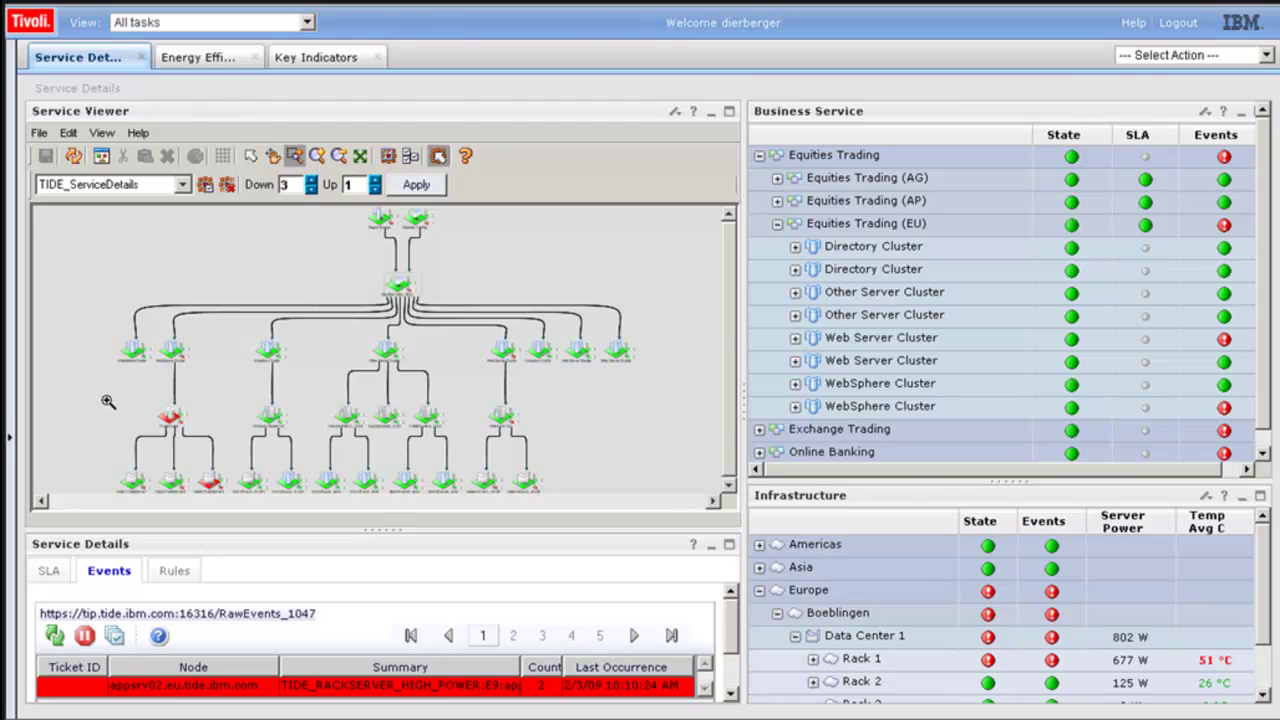
pyautogui.moveTo(110, 402); pyautogui.dragTo(166, 497)
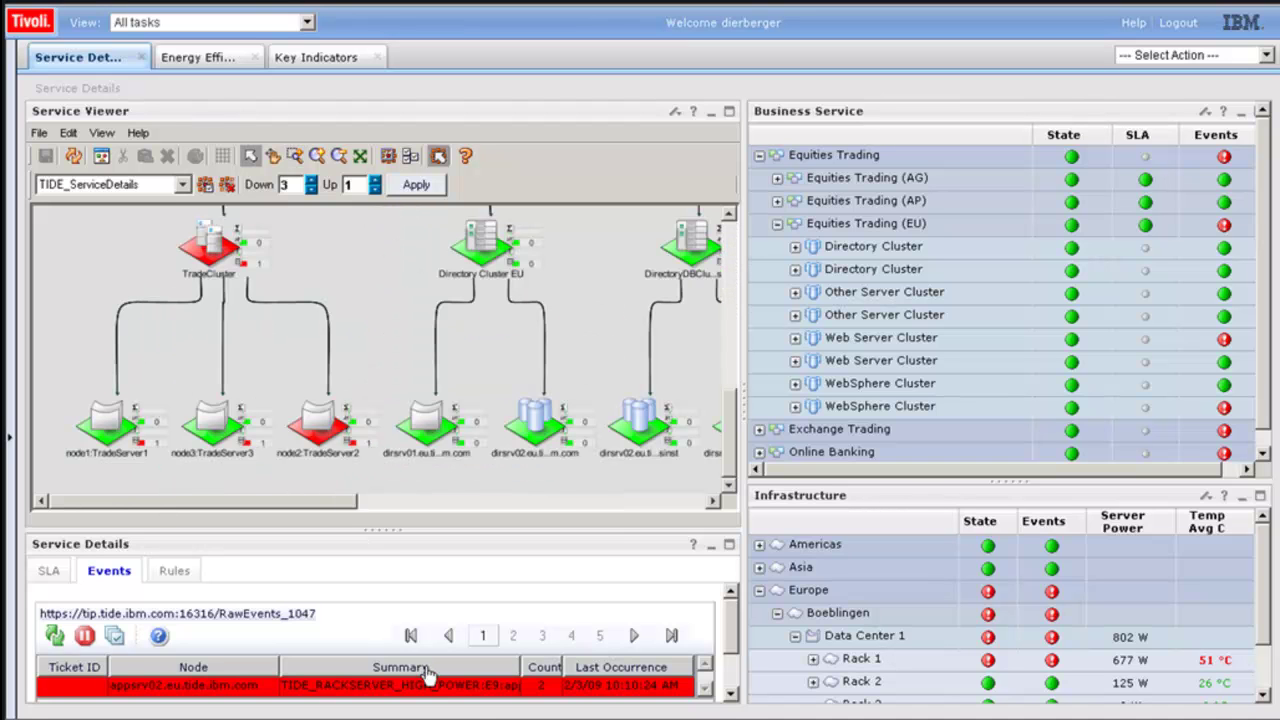